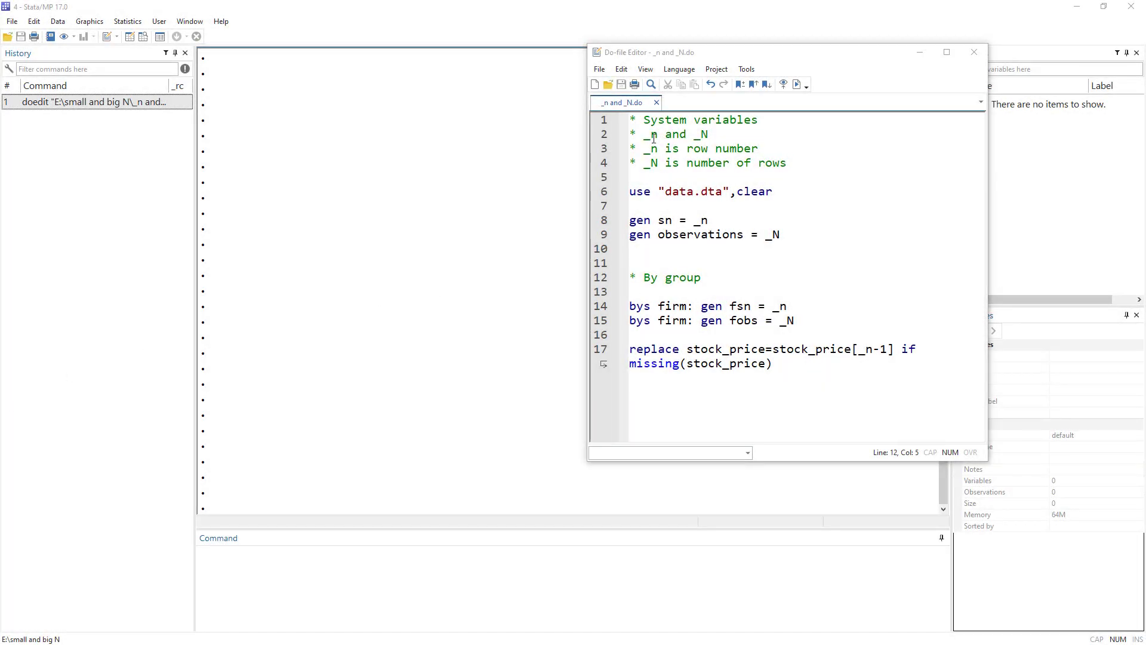
Highlight _n and _N in the do-file's second comment line and shift the window left.
drag(646, 136, 657, 132)
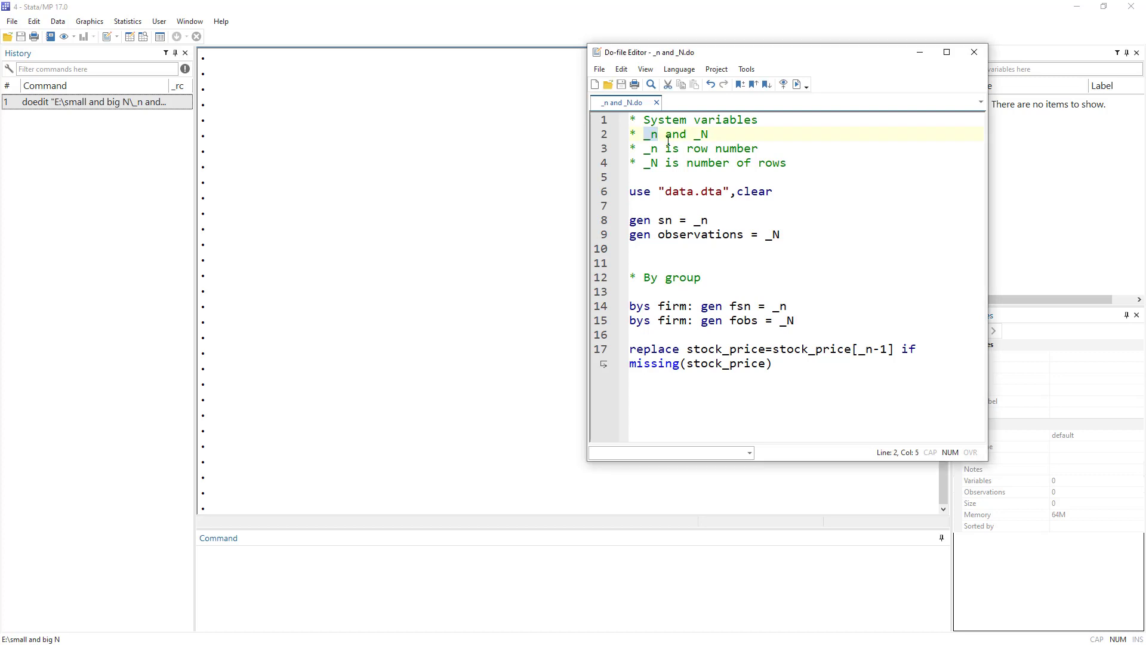
drag(696, 137, 708, 136)
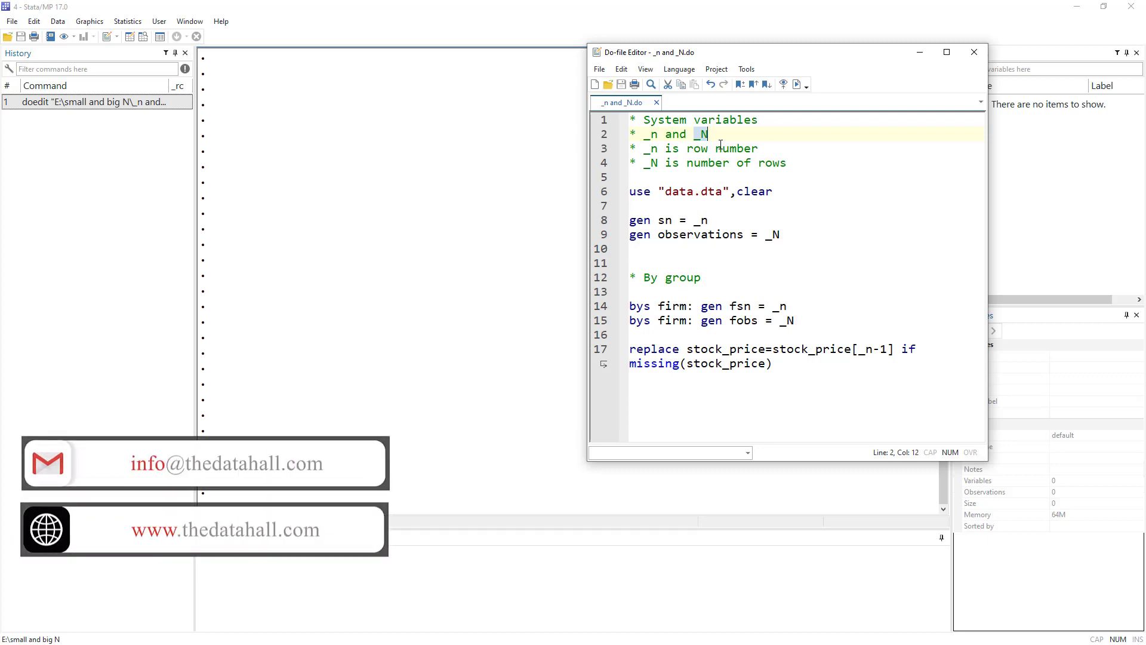
drag(645, 137, 711, 136)
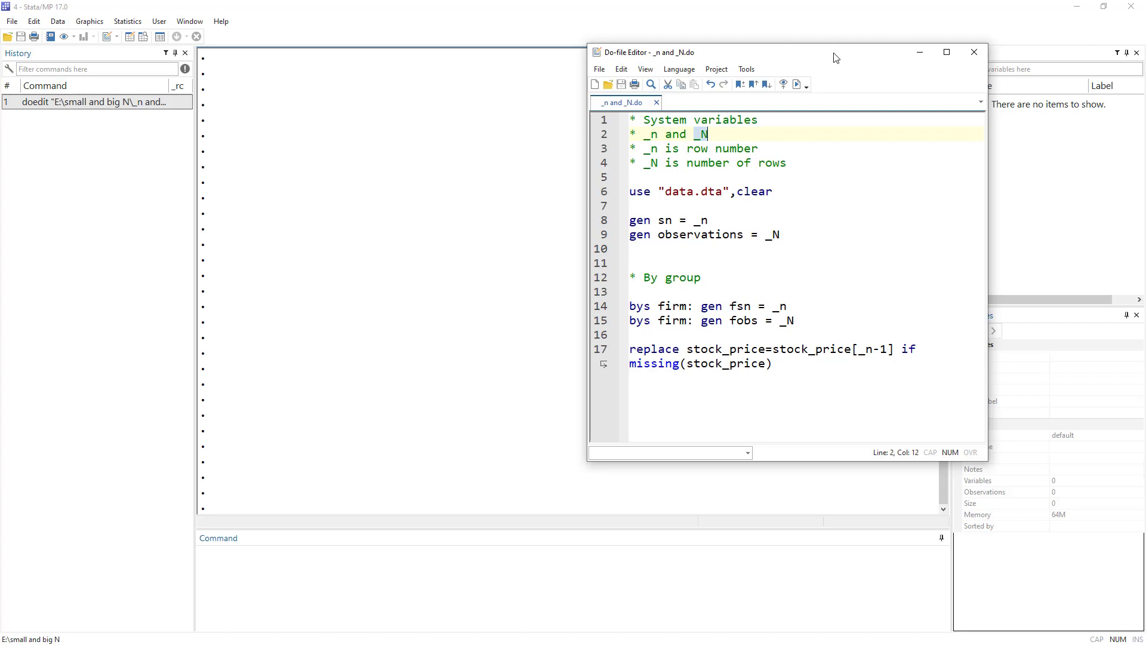
drag(832, 53, 761, 52)
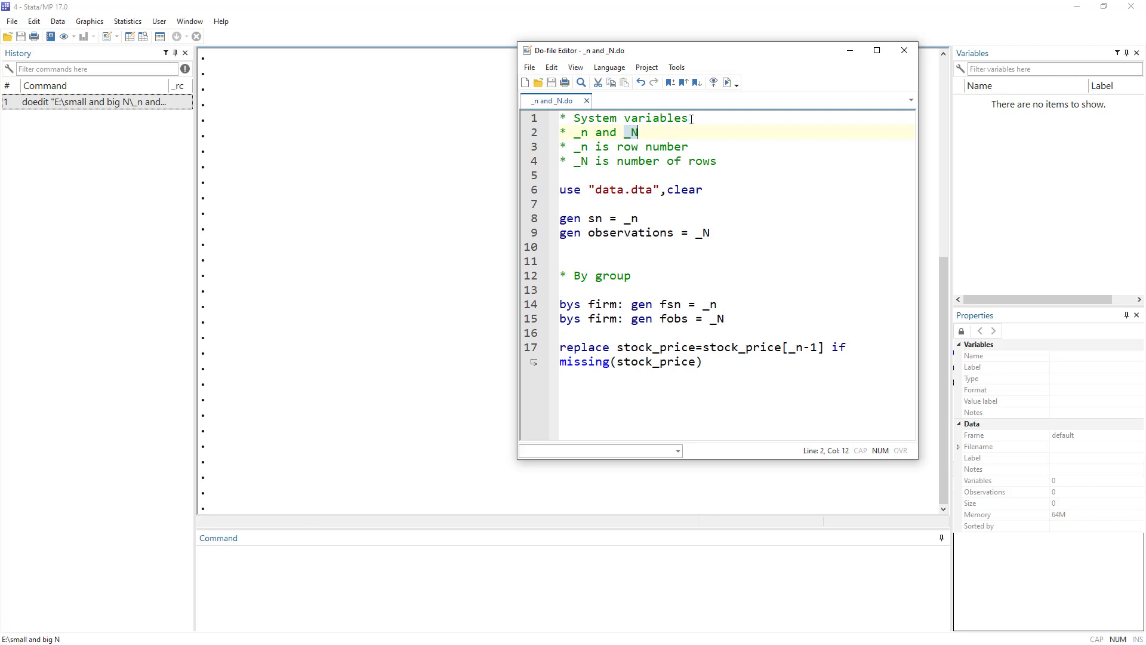
Look up help _variables, using the word 'variables' copied from the do-file.
drag(691, 119, 627, 122)
key(ctrl+c)
click(391, 601)
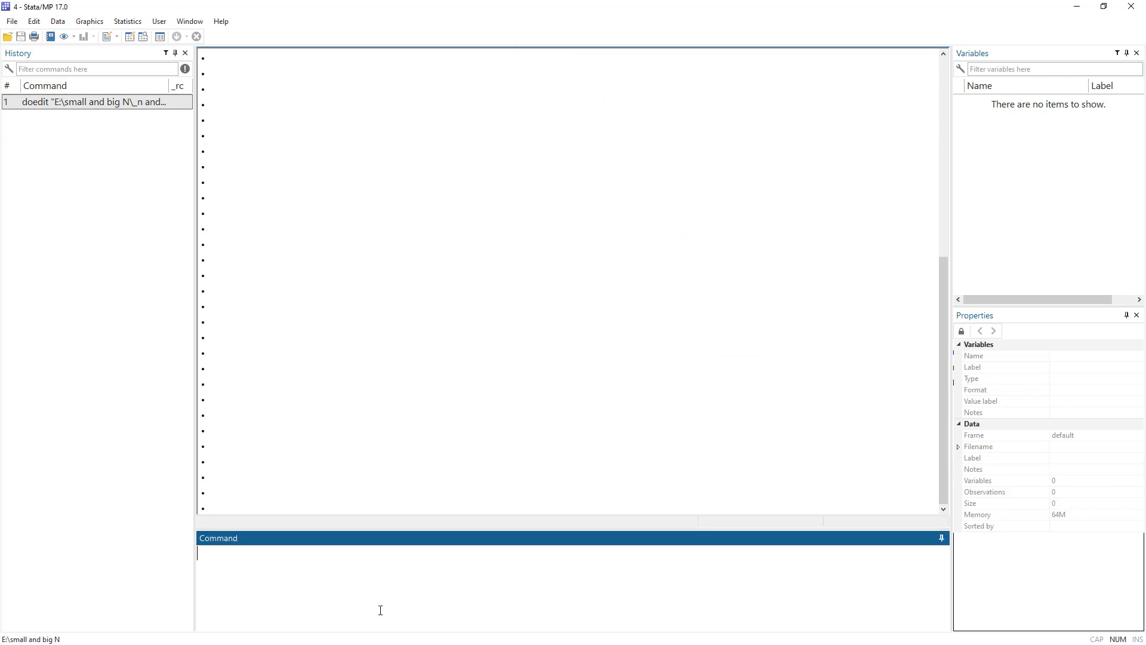
text(help _)
key(ctrl+v)
key(Return)
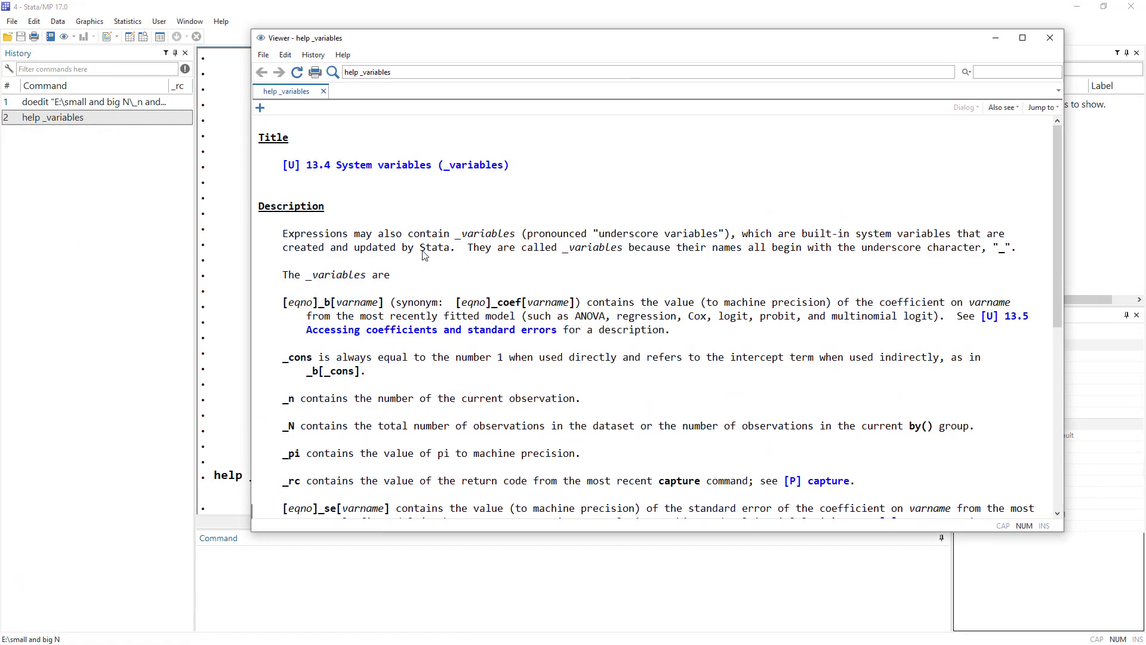
Read the _n and _N entries on the help page, then close the Viewer.
scroll(421, 353, down, 1)
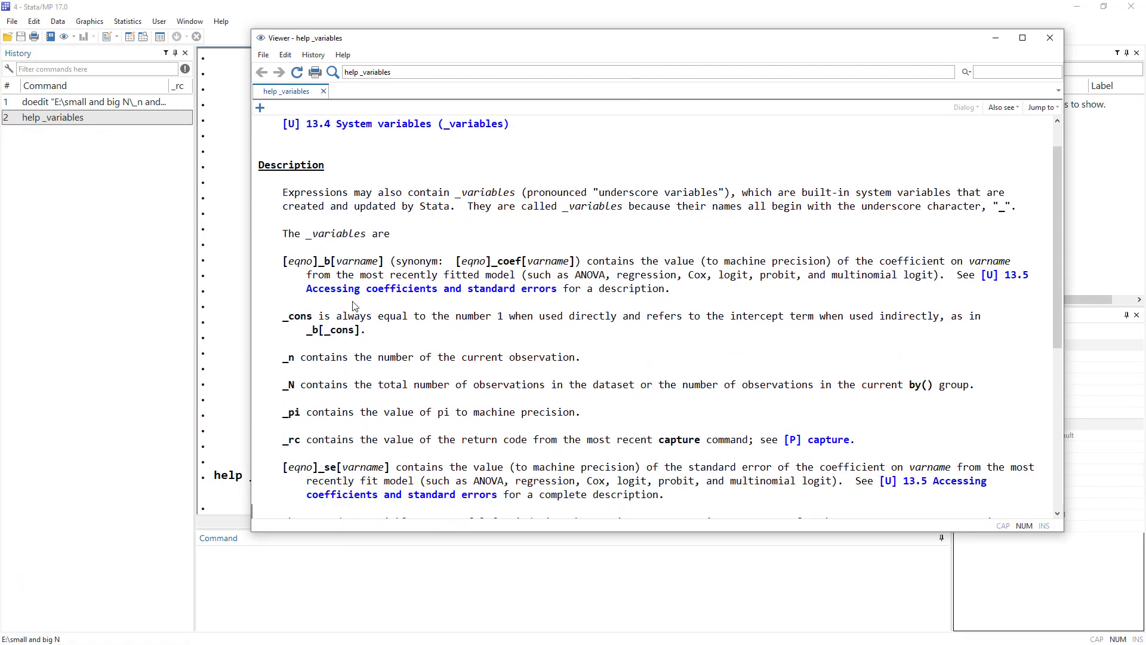
scroll(359, 325, down, 4)
scroll(350, 321, up, 3)
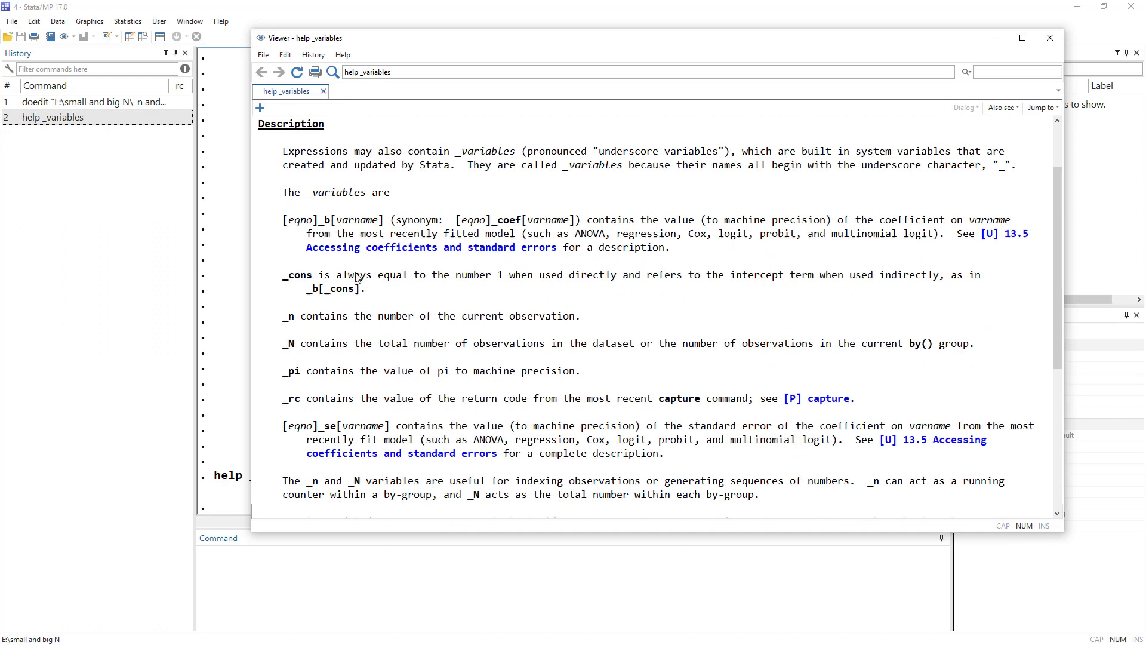
double_click(286, 320)
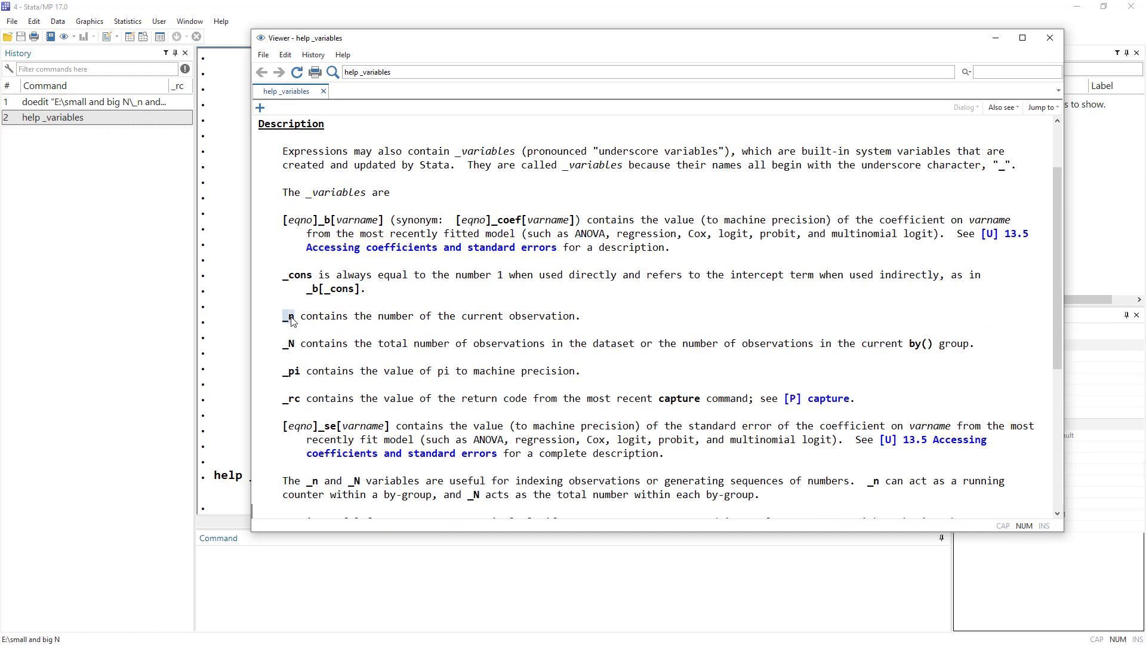
double_click(288, 348)
click(1049, 38)
Bring the do-file back, move it lower, and highlight 'row number' in the _n comment.
key(ctrl+9)
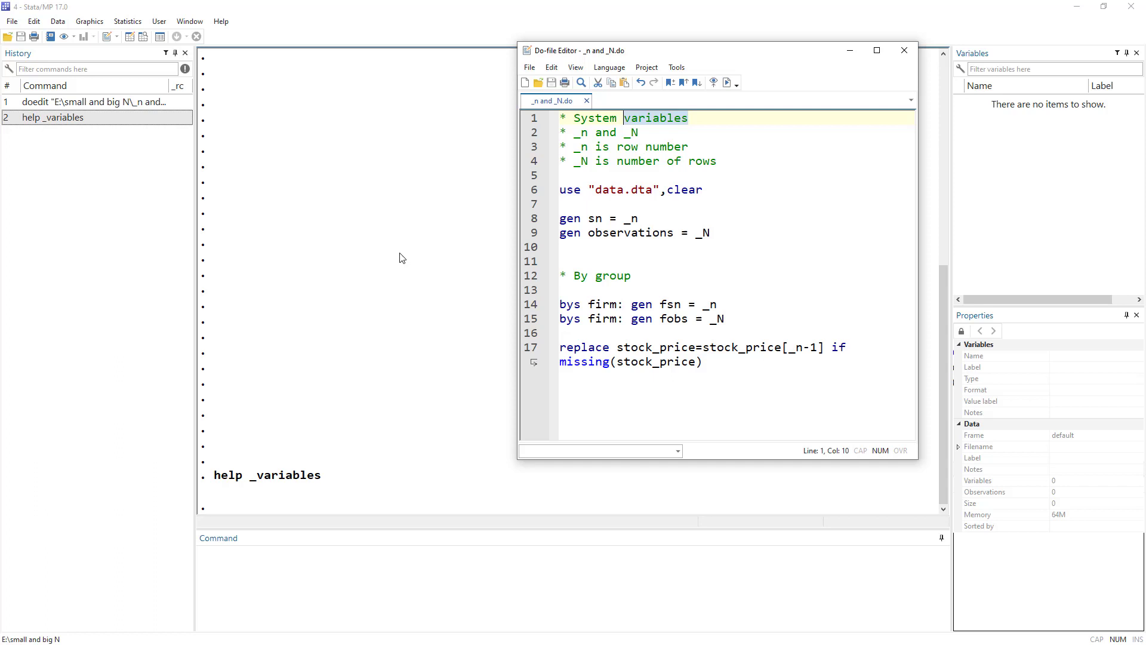
drag(714, 56, 654, 148)
click(551, 236)
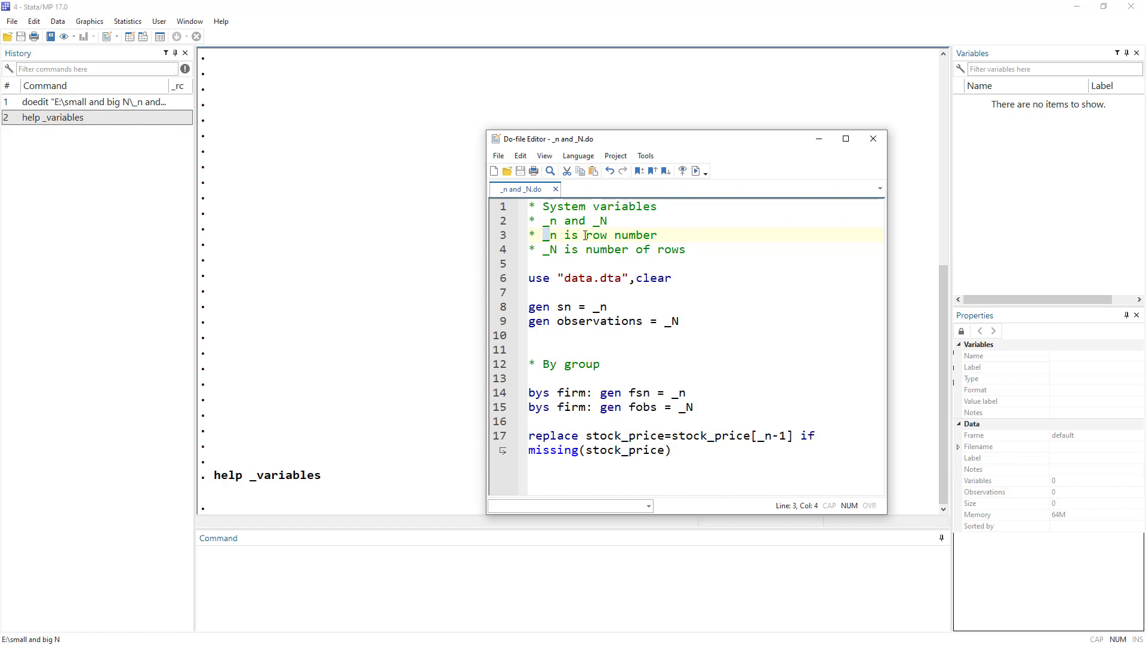
drag(585, 236, 657, 237)
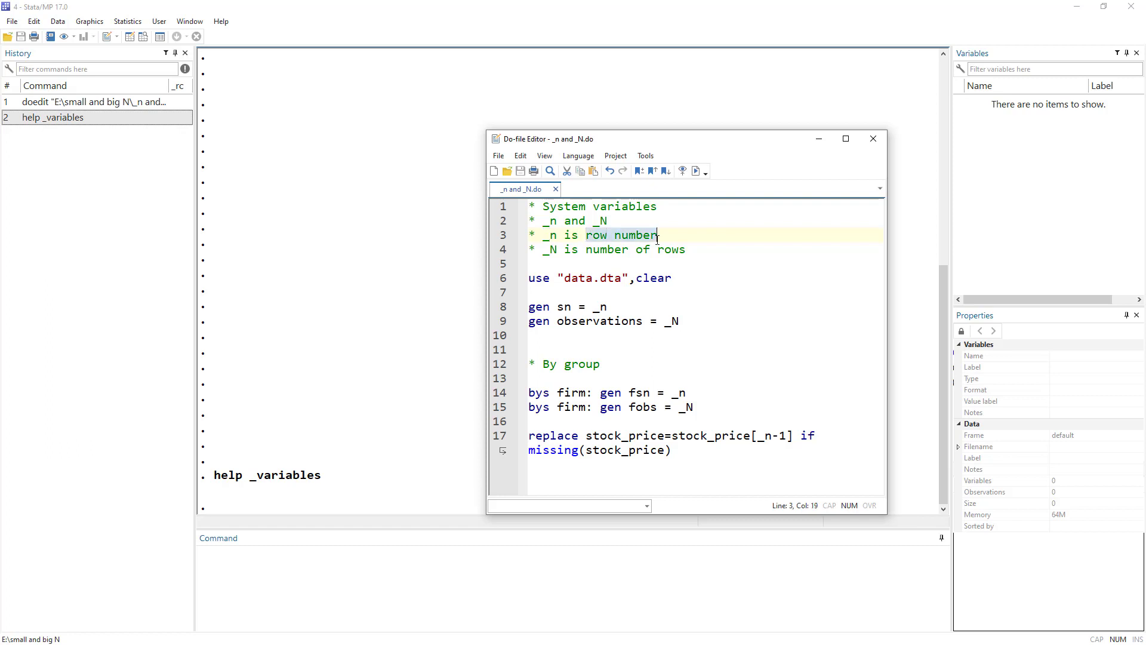
Open the empty Data Editor, then return to the do-file and move to empty line 5.
click(130, 36)
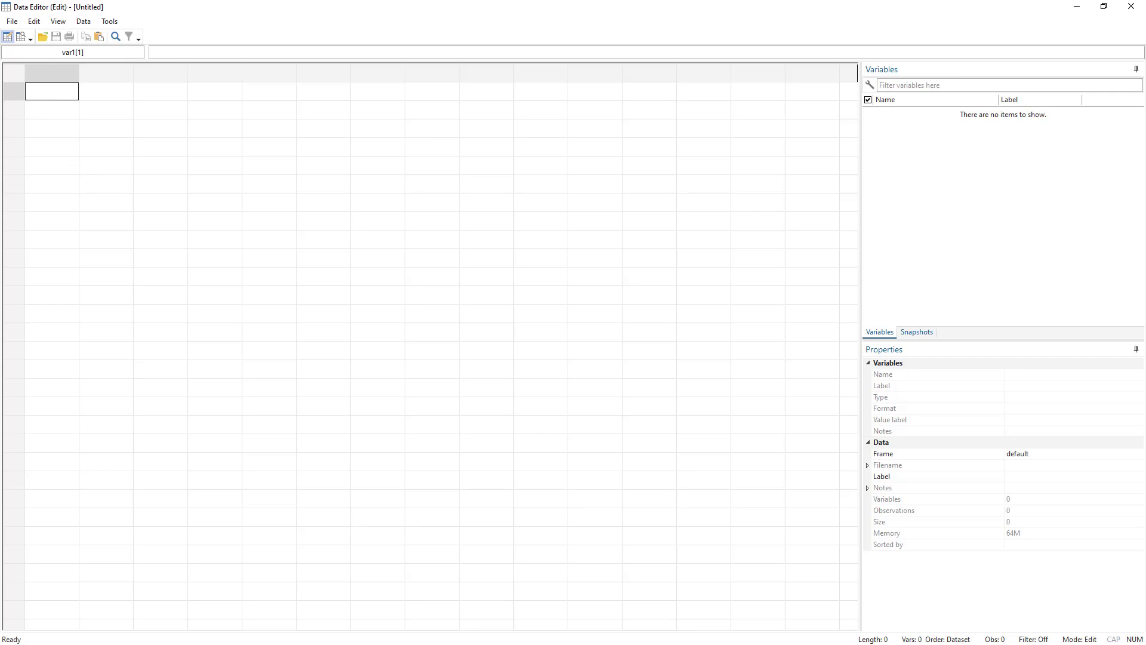
key(alt+Tab)
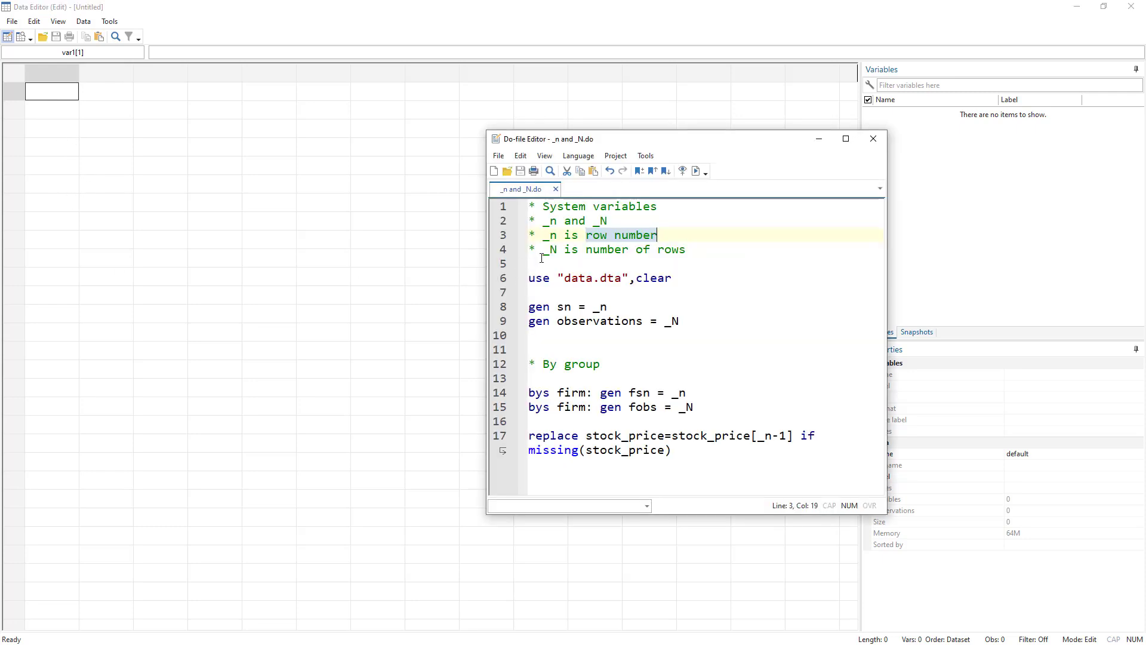
drag(693, 249, 556, 250)
key(Down)
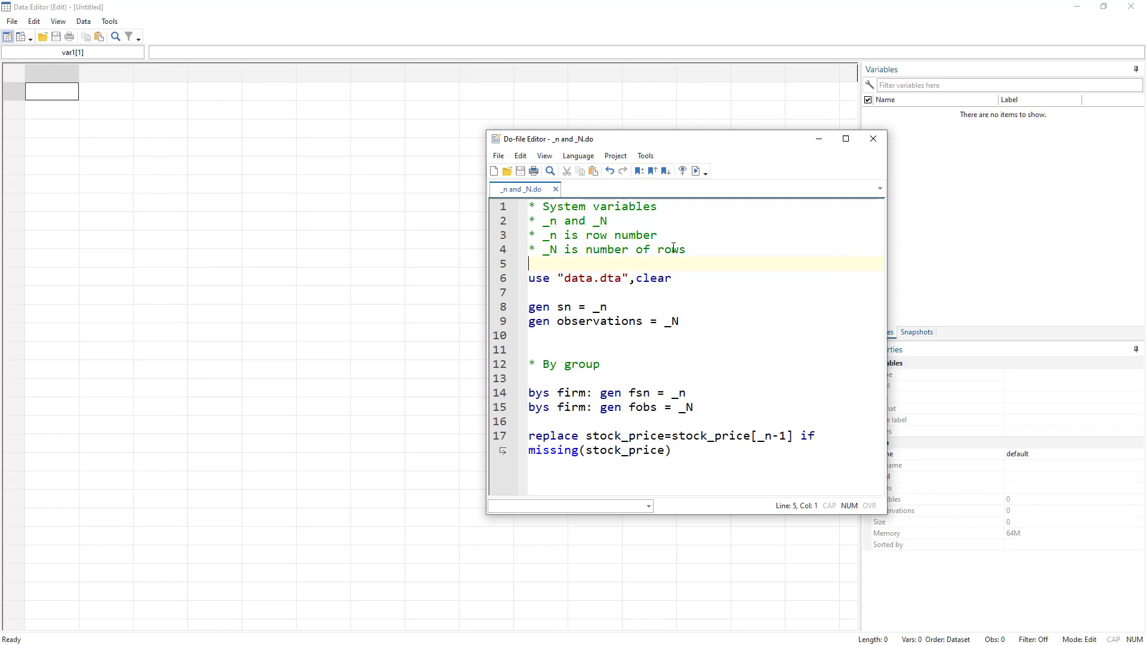
Run use "data.dta",clear to load 19 rows, then highlight gen, sn and _n on line 8.
click(504, 285)
click(696, 171)
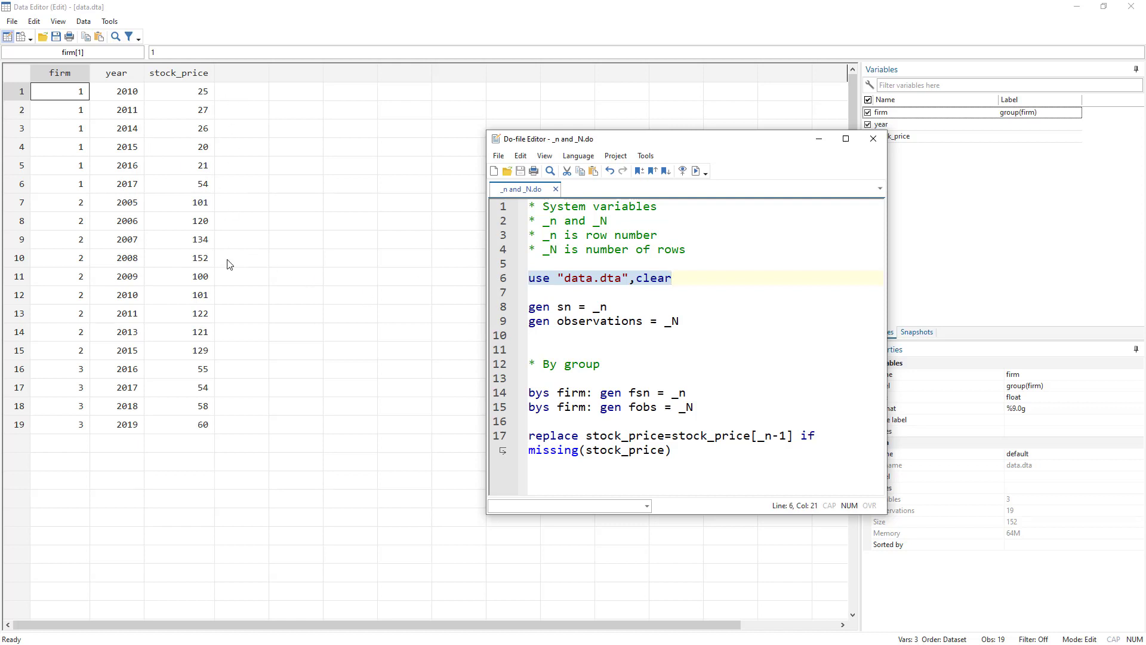
double_click(548, 306)
double_click(564, 307)
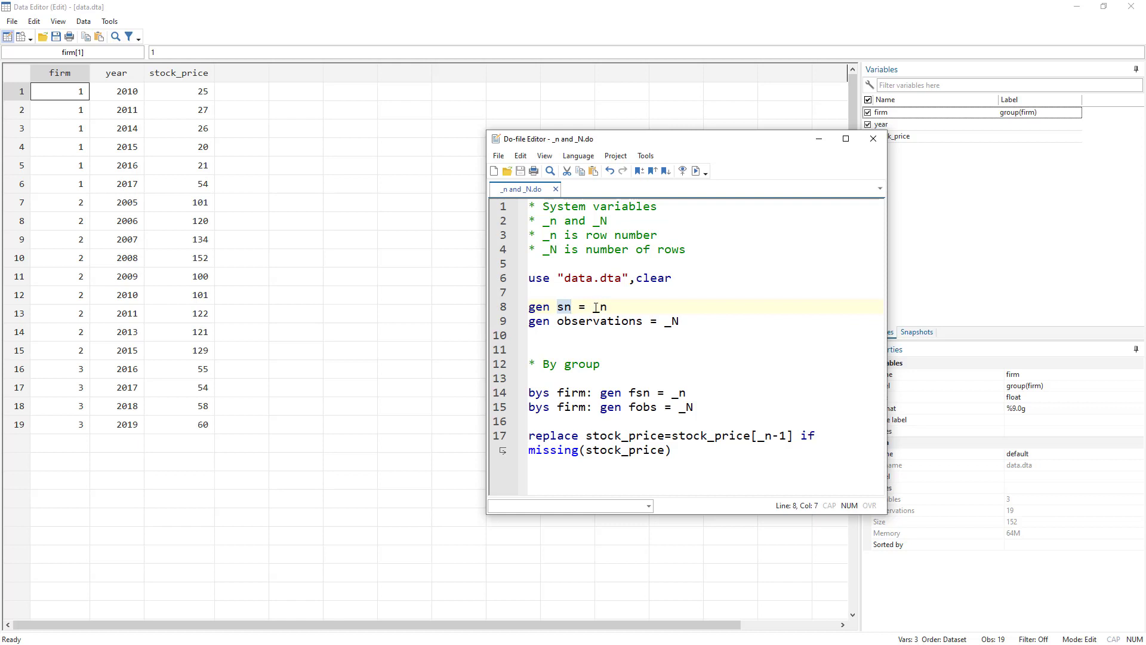
double_click(602, 307)
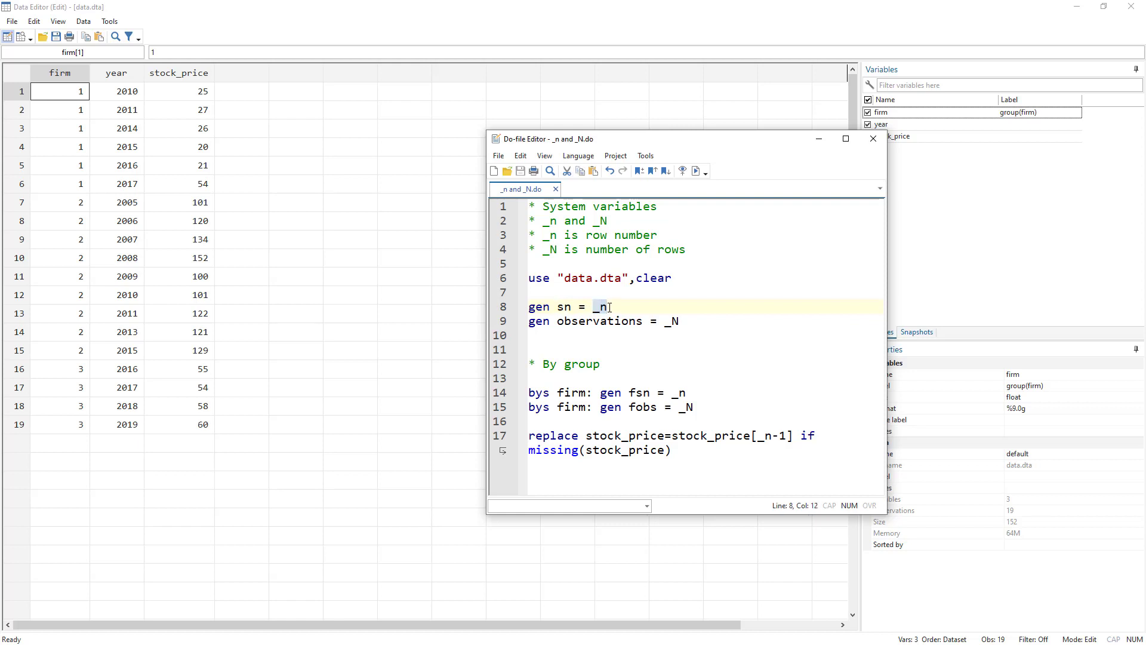
Run gen sn = _n to number rows 1–19, then select the gen observations = _N line.
click(502, 307)
click(695, 170)
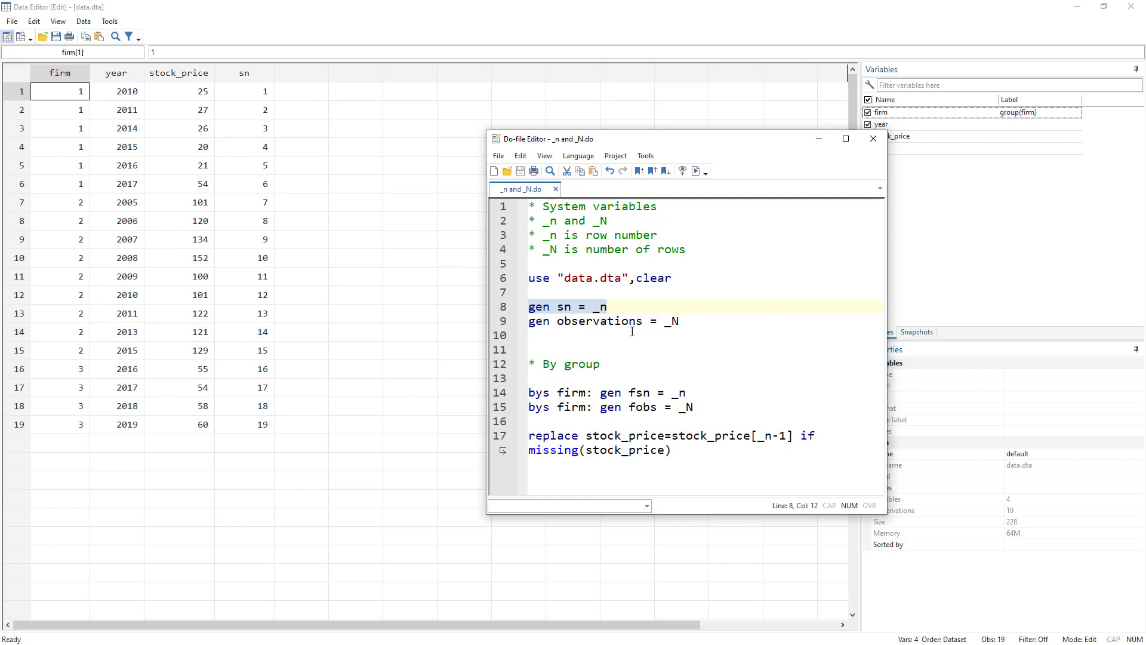
click(673, 322)
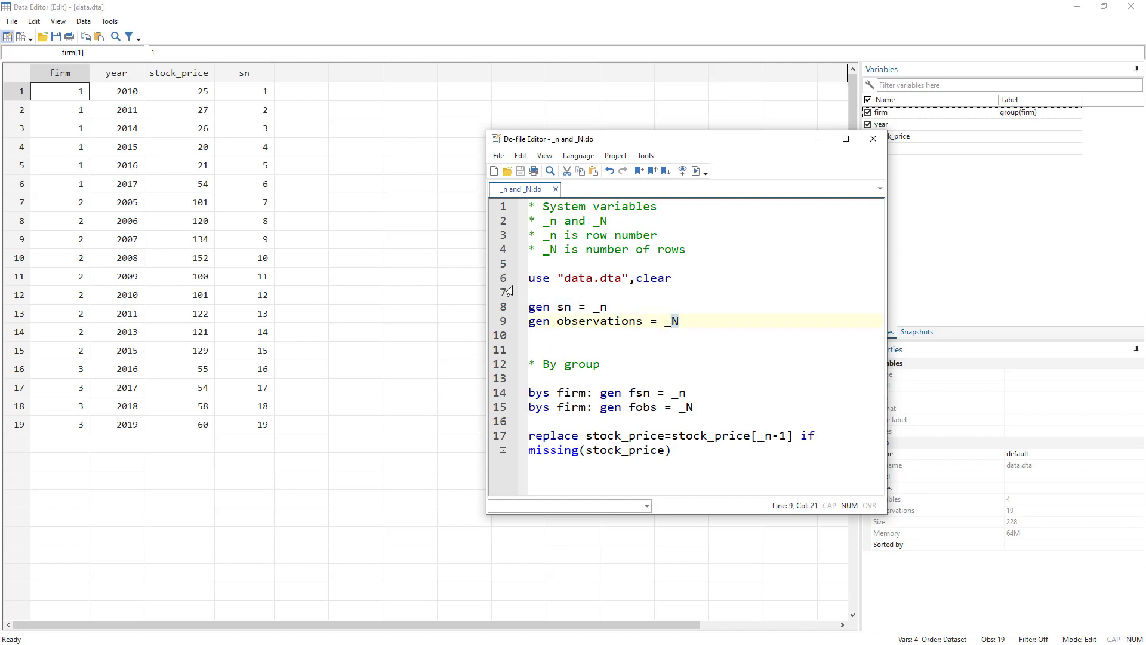
double_click(539, 322)
double_click(600, 322)
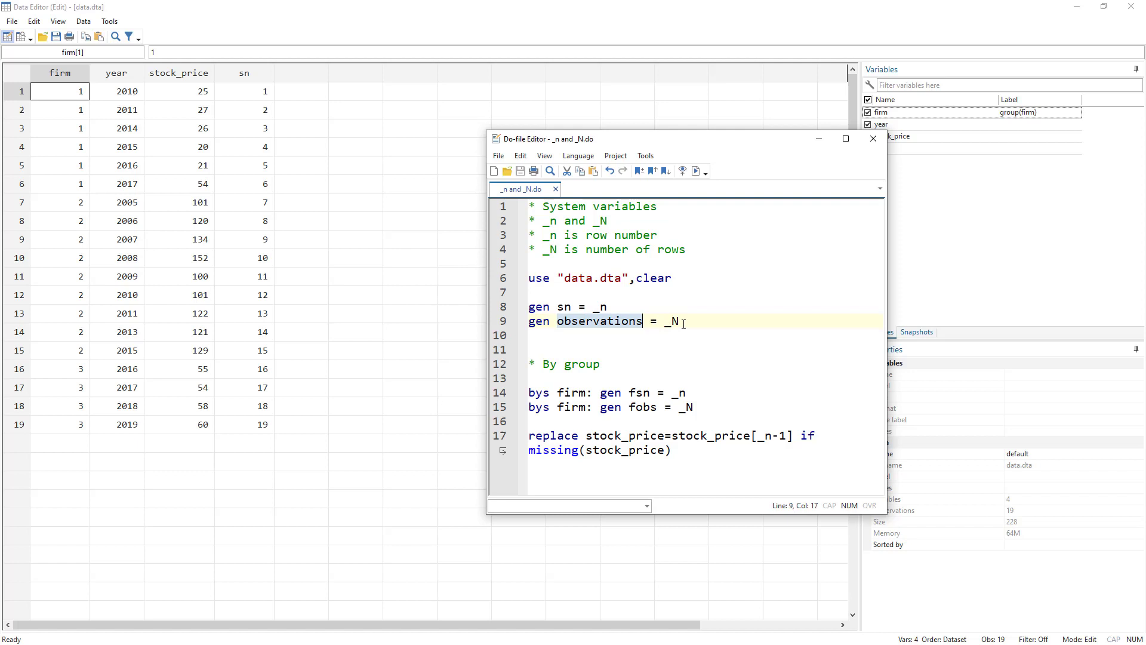
click(643, 322)
click(499, 322)
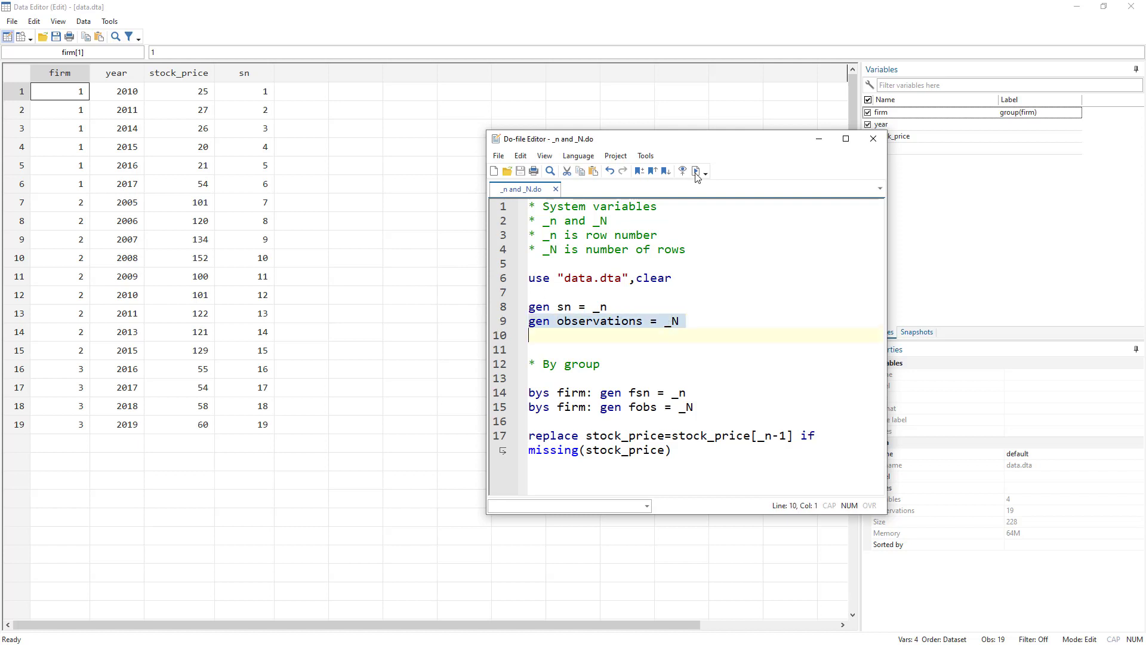
Run gen observations = _N so every row holds 19.
click(697, 171)
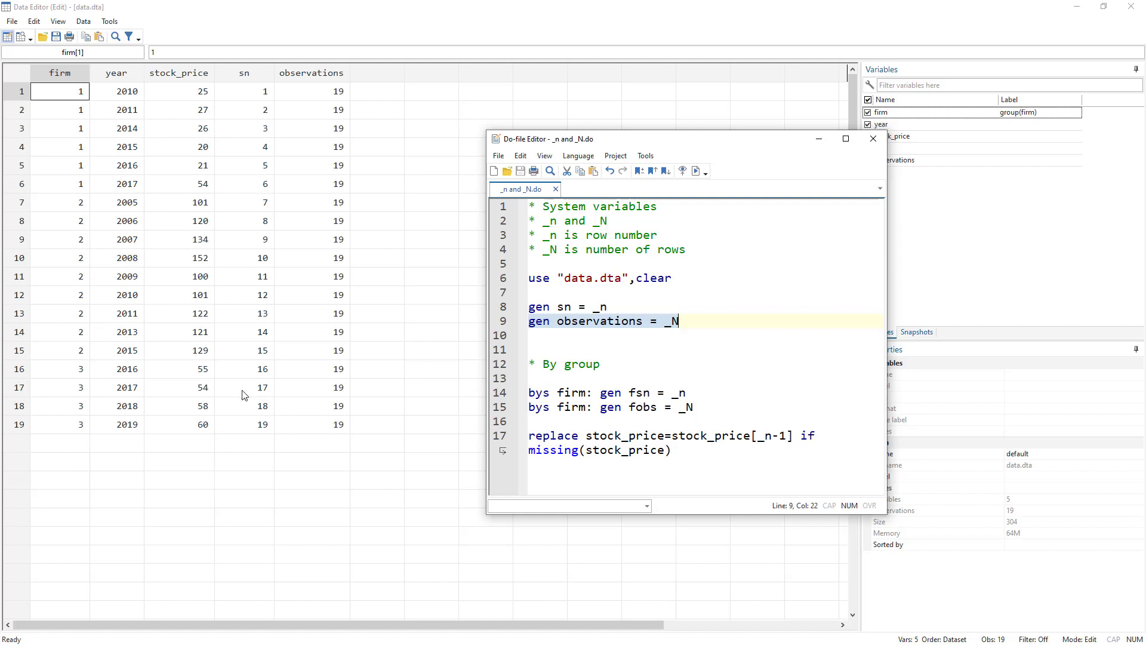
Run bys firm: gen fsn = _n, then mark firm 1's rows to check fsn counts 1–6.
double_click(533, 394)
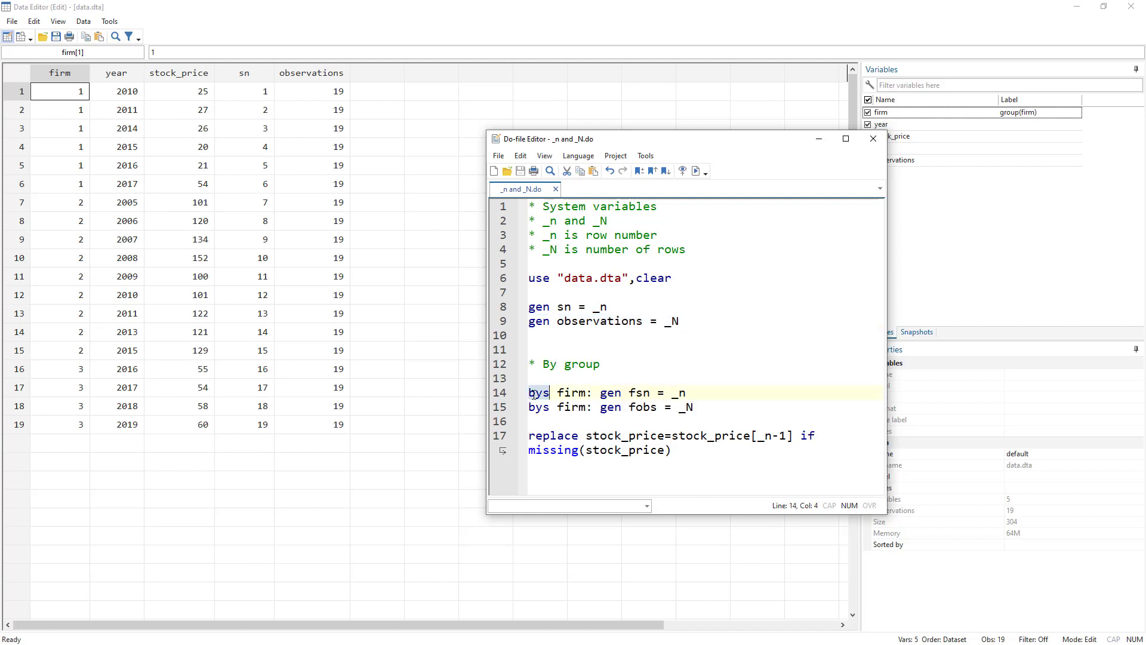
double_click(567, 392)
double_click(606, 394)
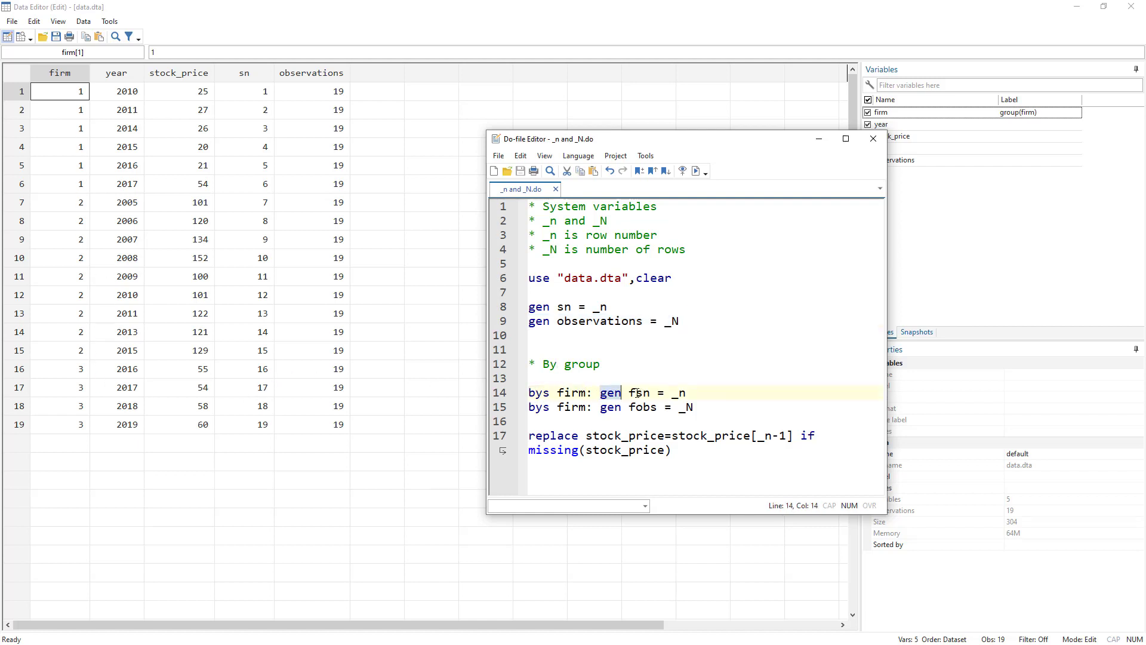
double_click(638, 392)
drag(671, 392, 691, 392)
click(689, 394)
key(shift+Home)
click(696, 172)
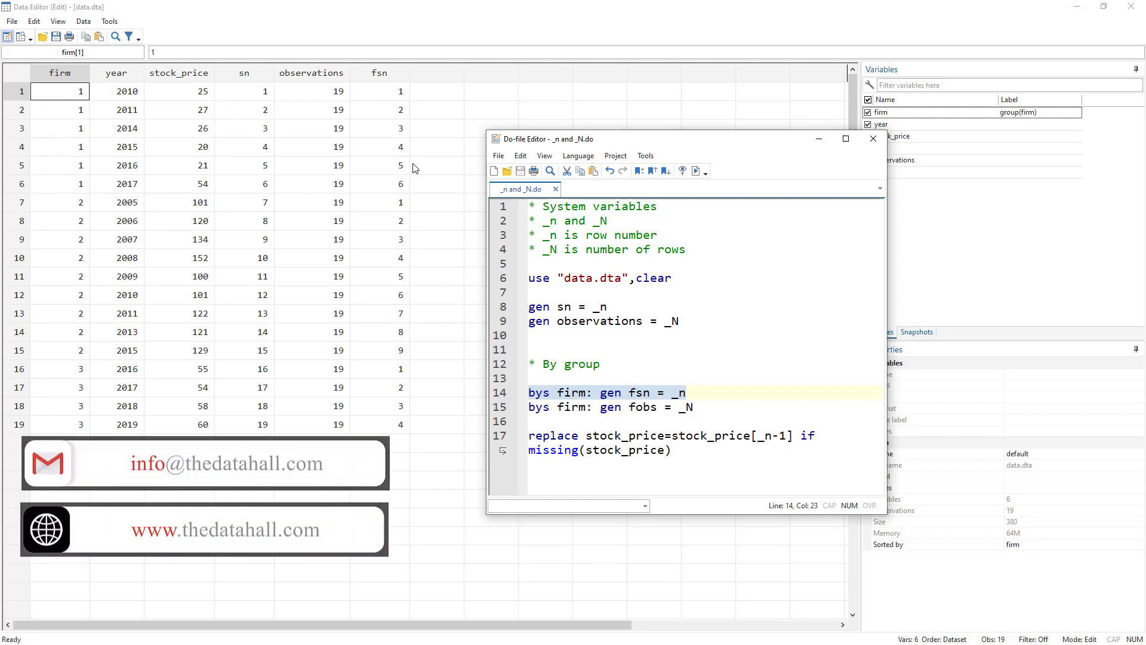
drag(403, 96, 81, 189)
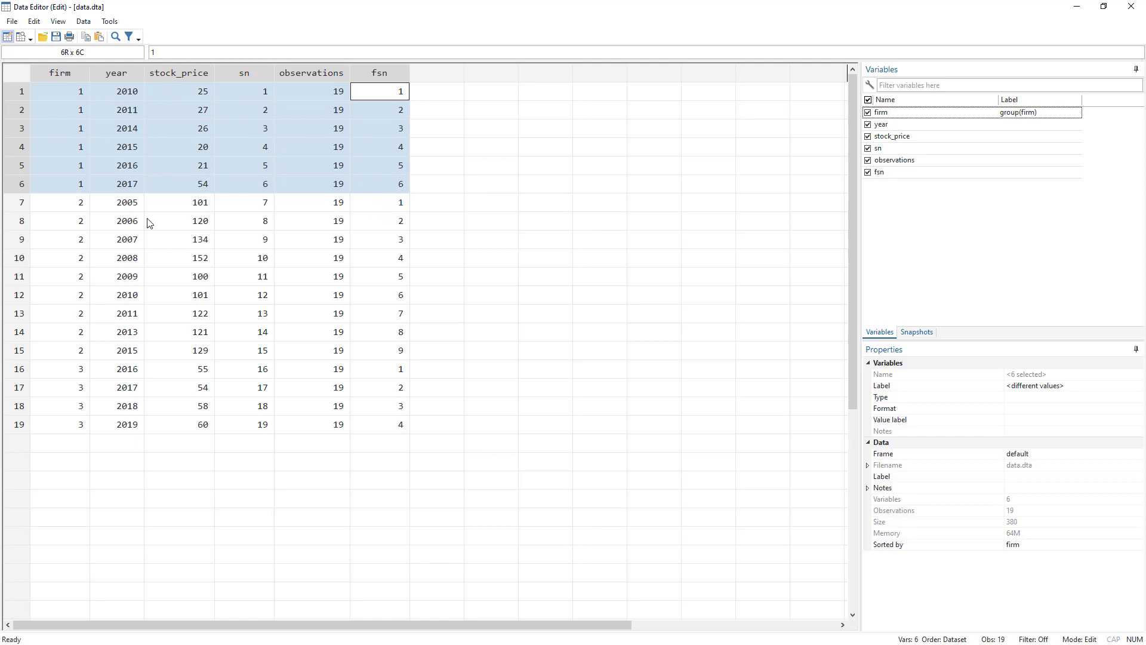
Mark firm 2's and firm 3's rows to confirm fsn restarts, then return to the do-file.
drag(80, 206, 388, 353)
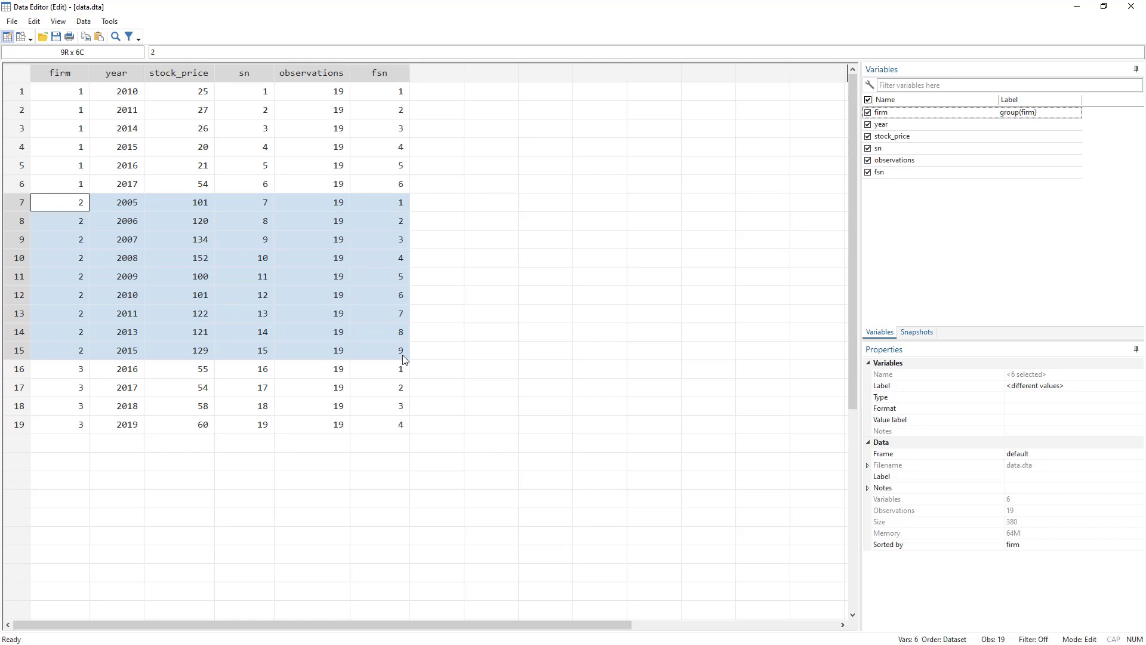
drag(80, 370, 369, 423)
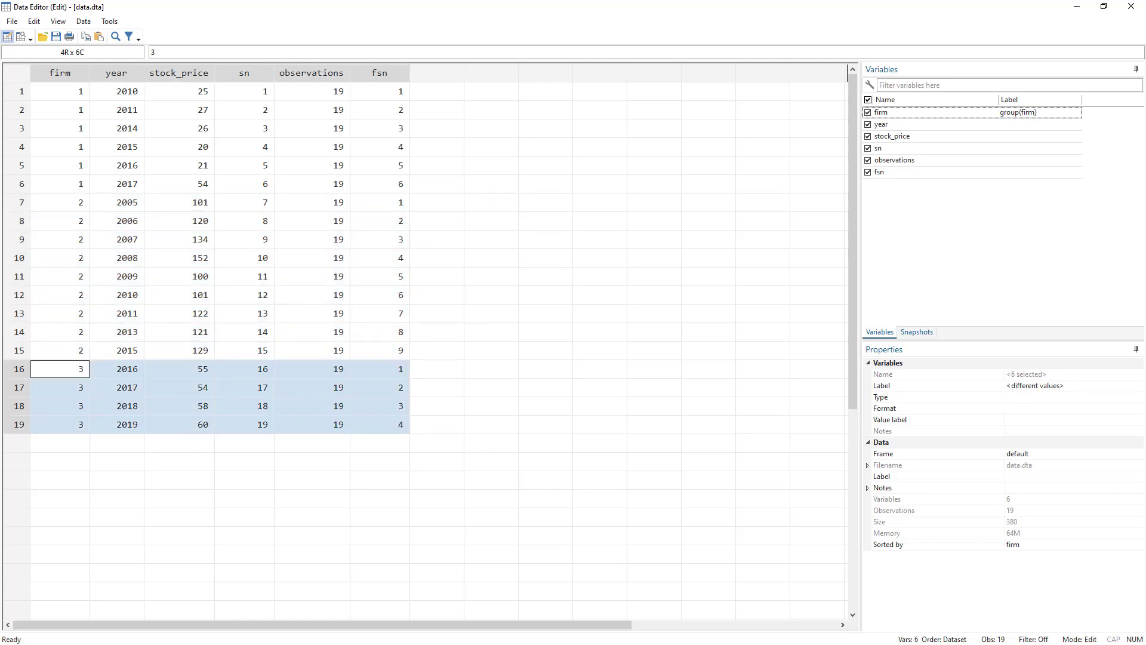
key(alt+Tab)
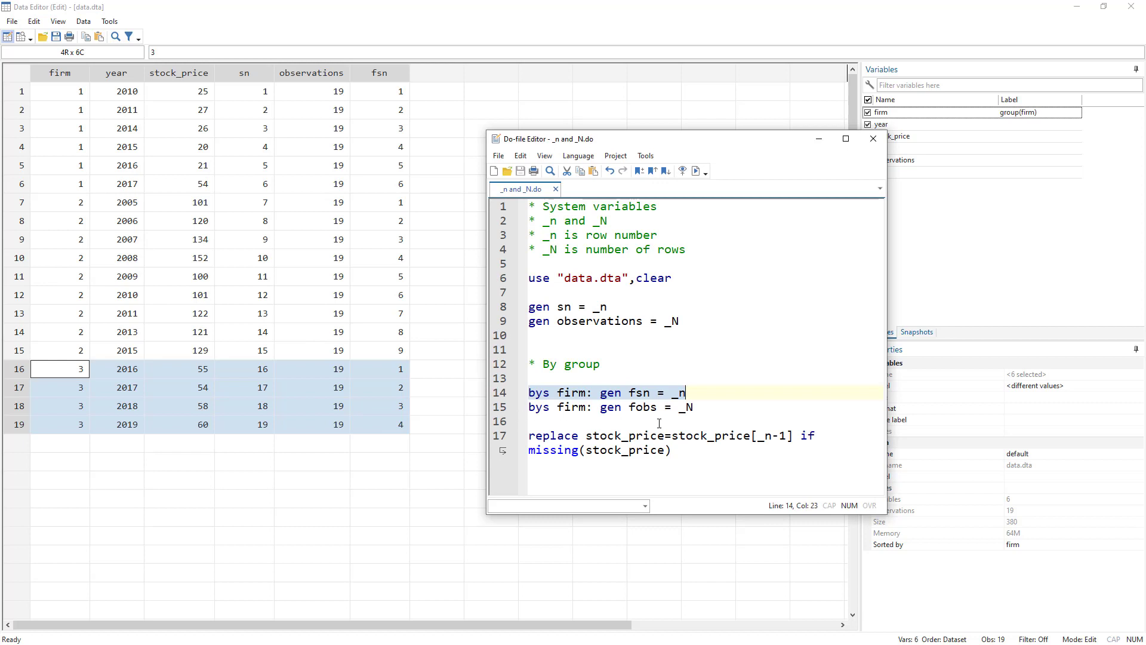
Run bys firm: gen fobs = _N and move the do-file window aside.
click(495, 409)
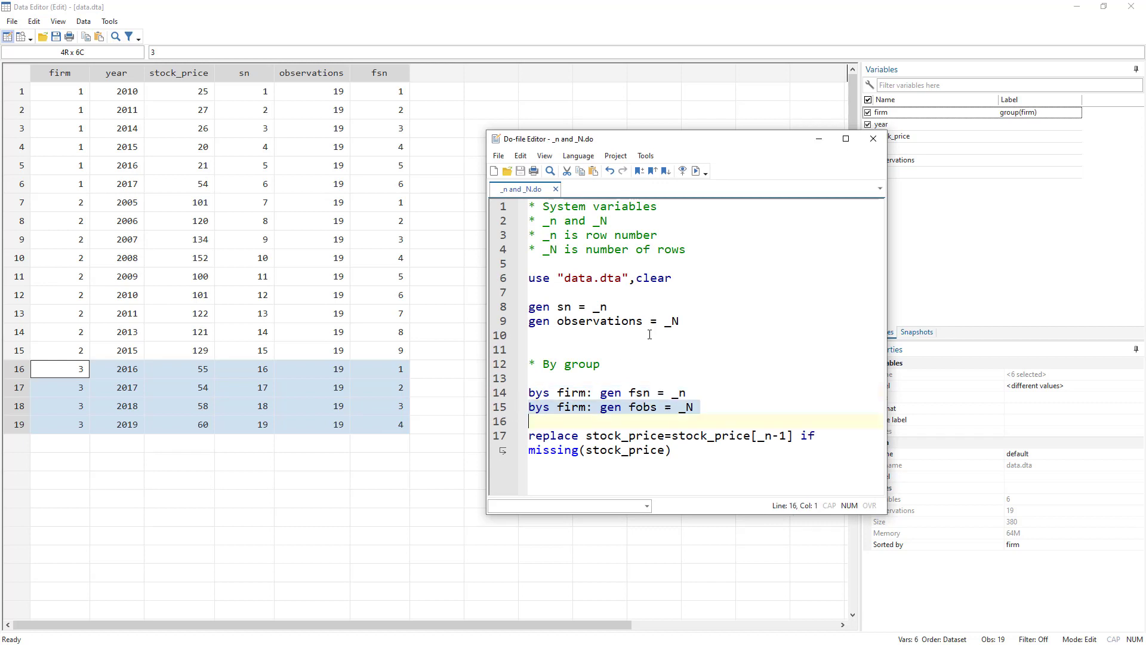
click(696, 171)
click(696, 173)
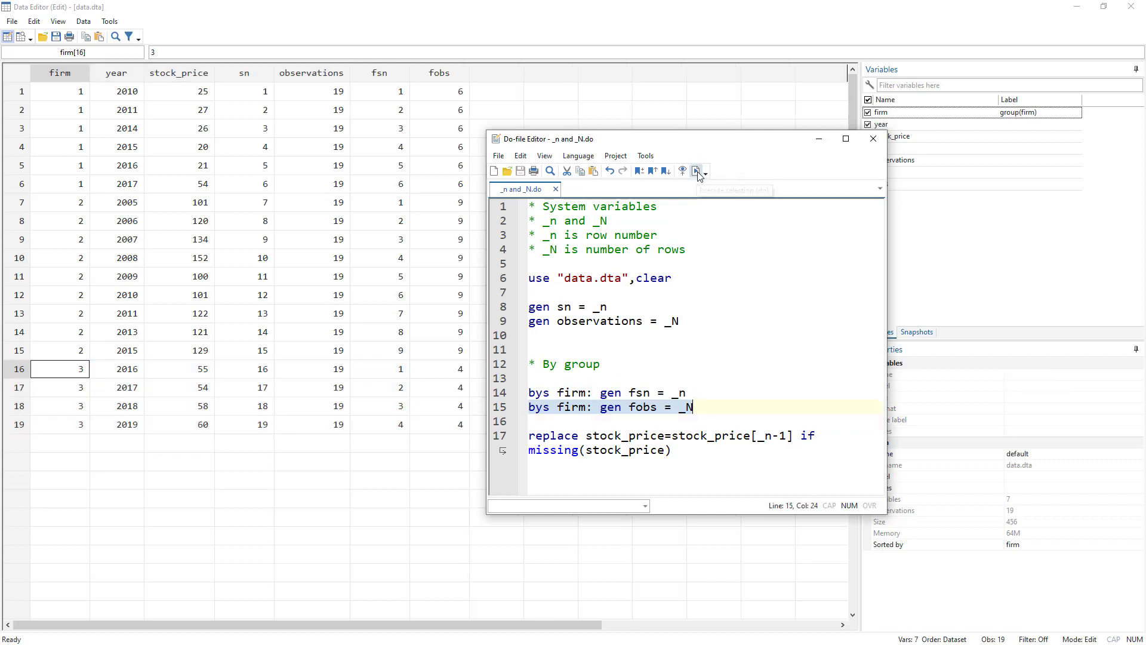
drag(639, 139, 706, 146)
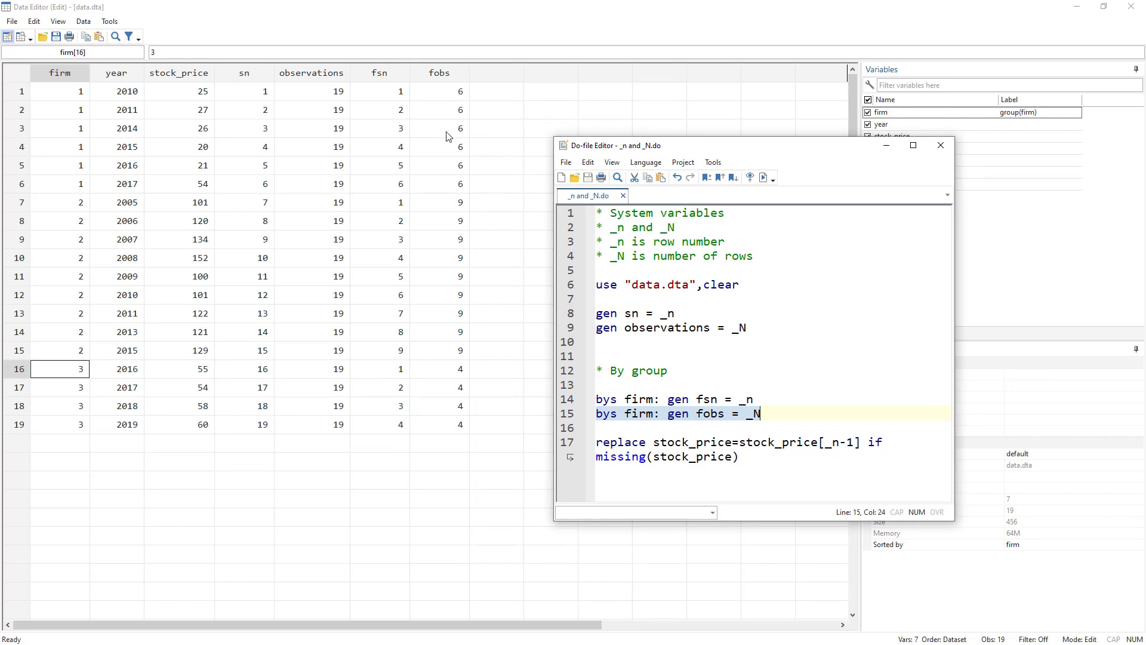
Verify fobs is 6 for firm 1 and 9 for firm 2, then return to the do-file.
click(76, 91)
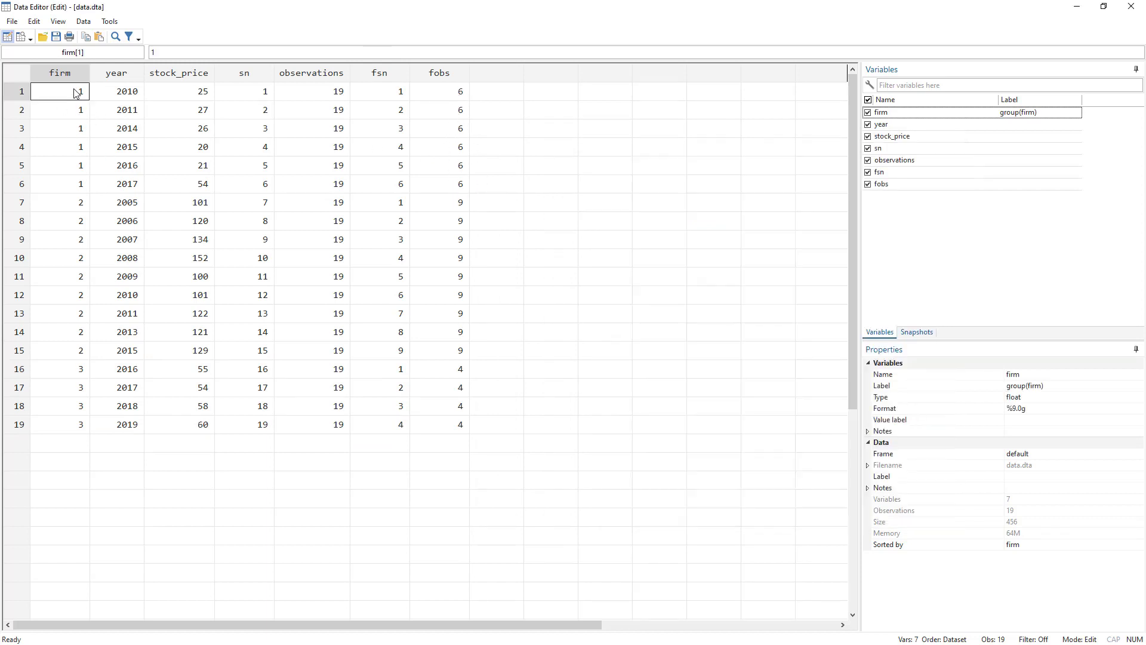
click(399, 189)
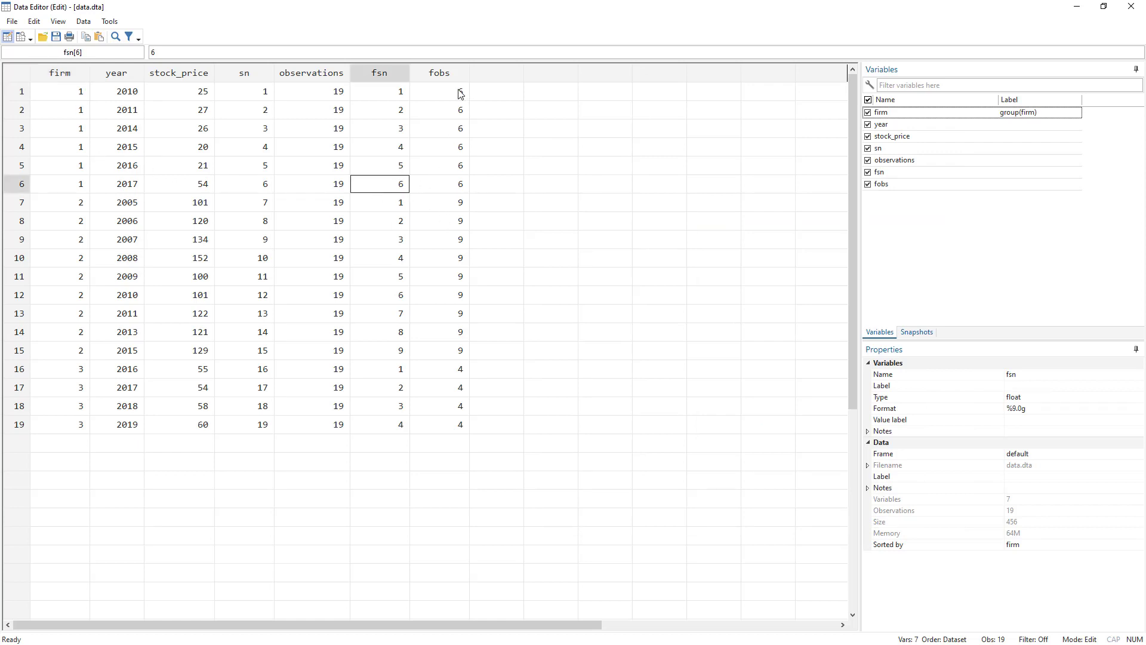
drag(456, 91, 457, 184)
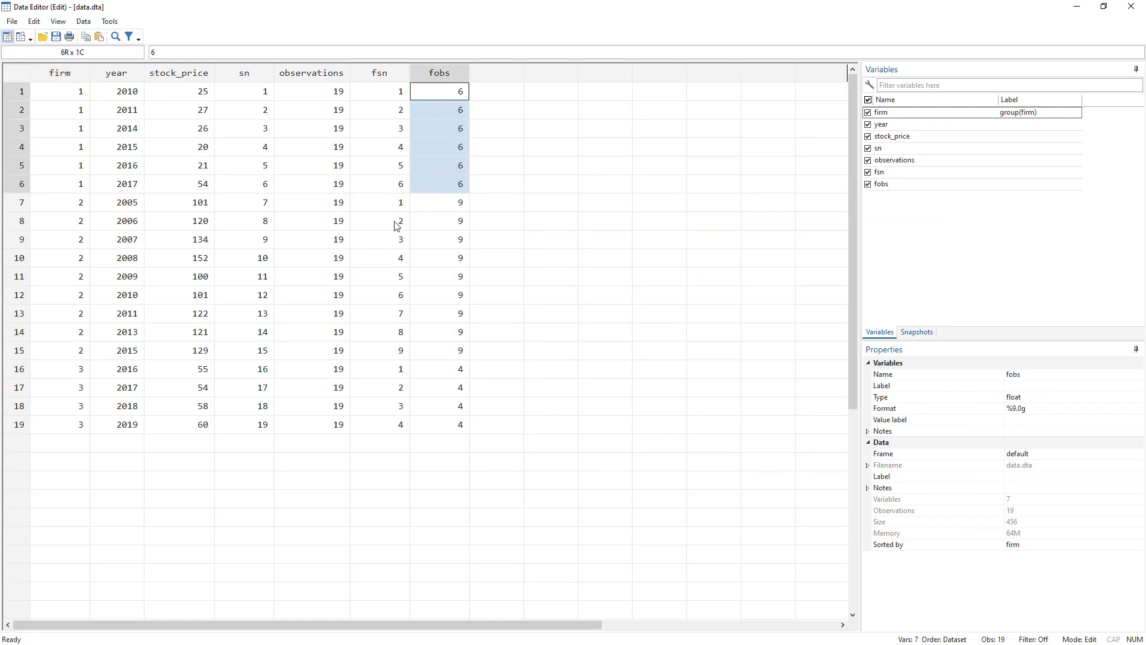
drag(462, 206, 442, 425)
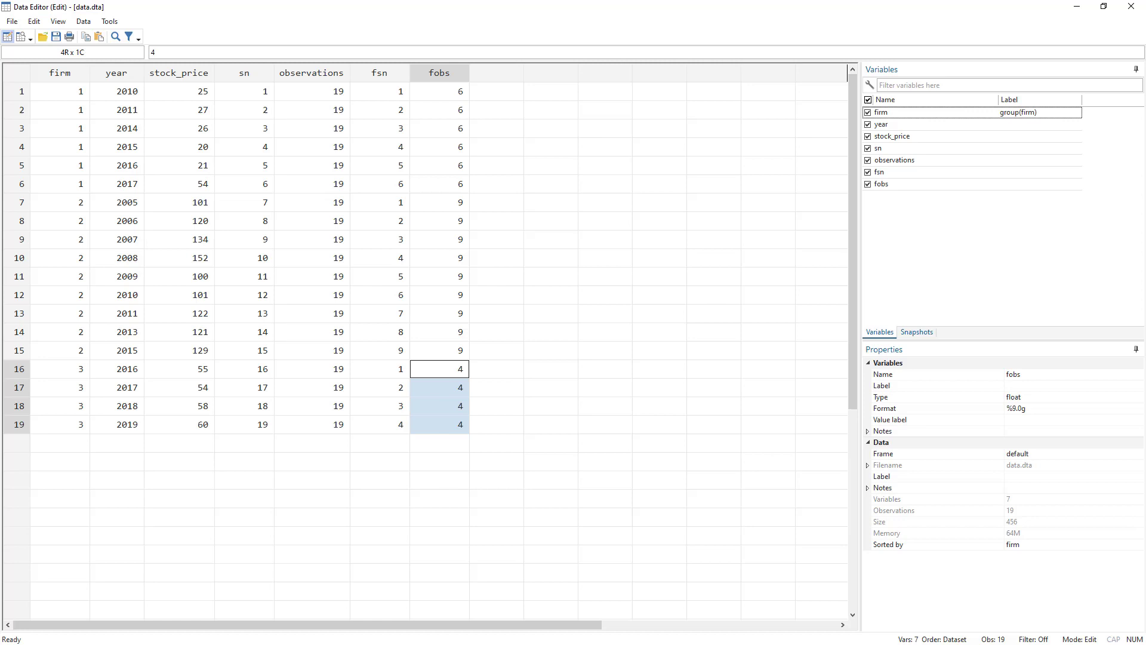
key(alt+Tab)
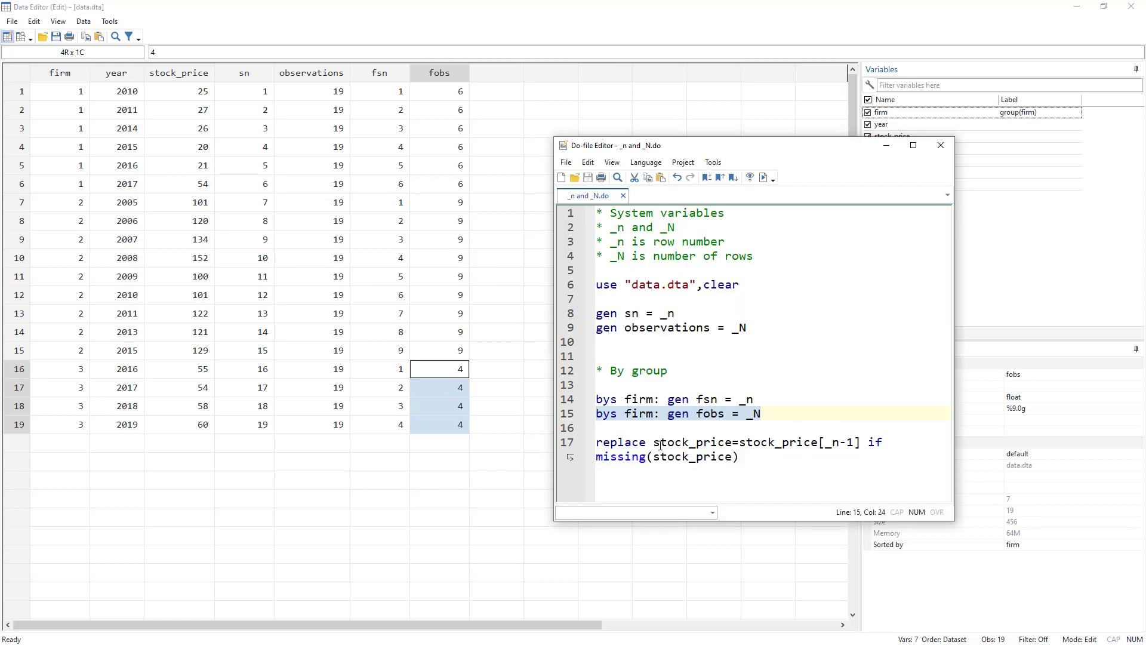
Clear firm 2's 2009 stock_price of 100 in row 11, confirming the change to missing.
click(195, 280)
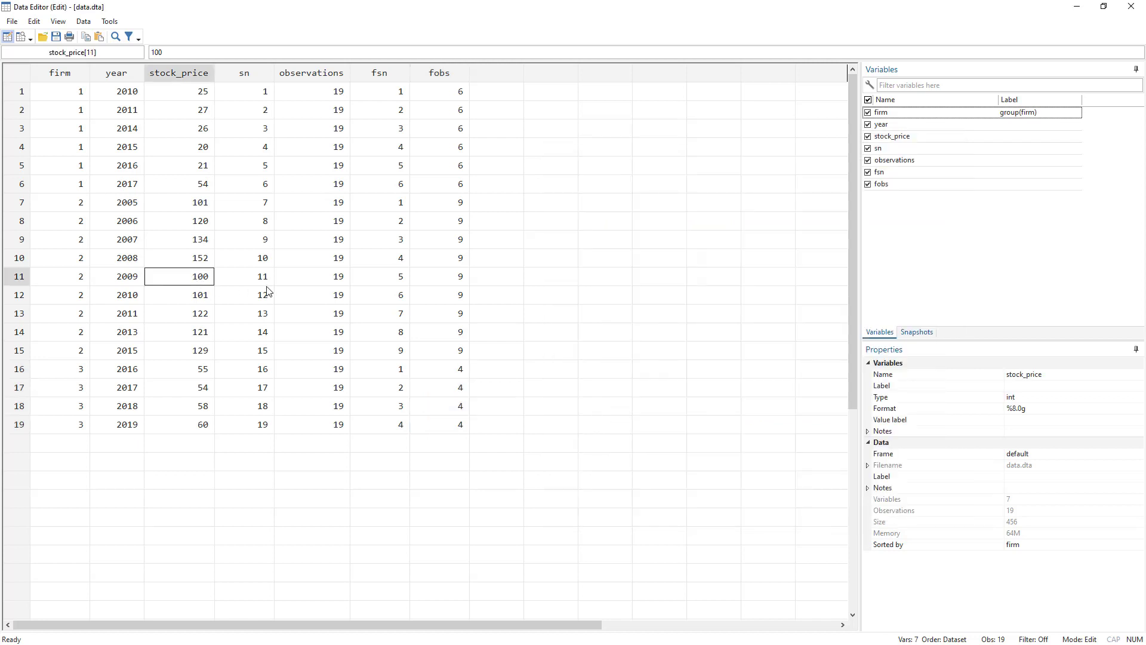
key(BackSpace)
click(267, 291)
click(468, 362)
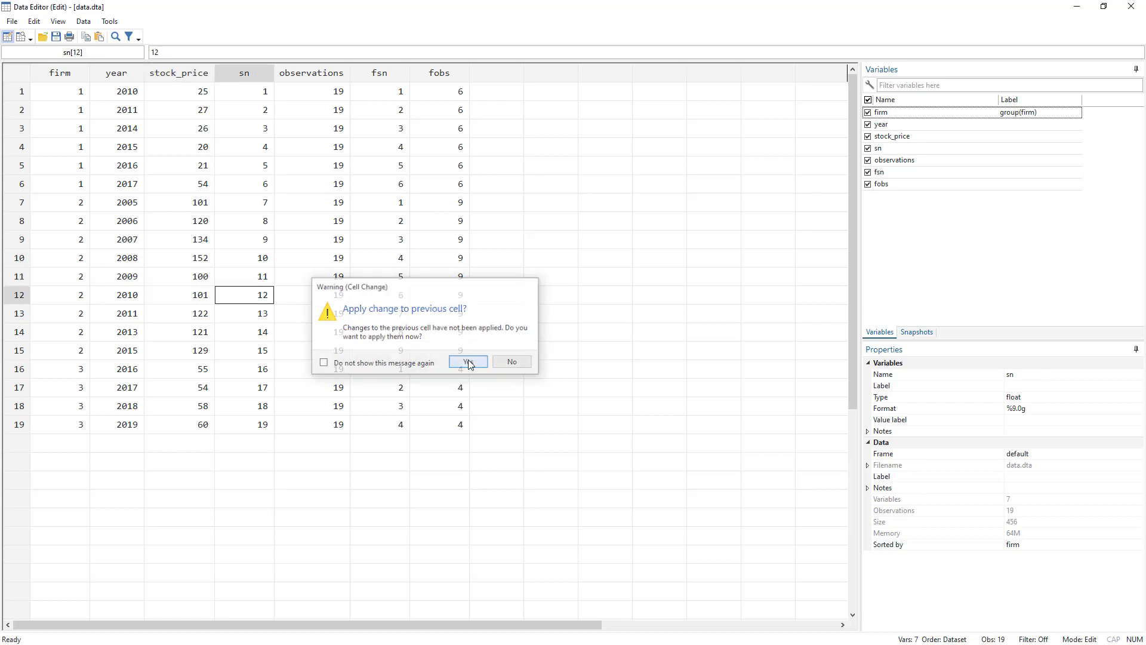
click(177, 276)
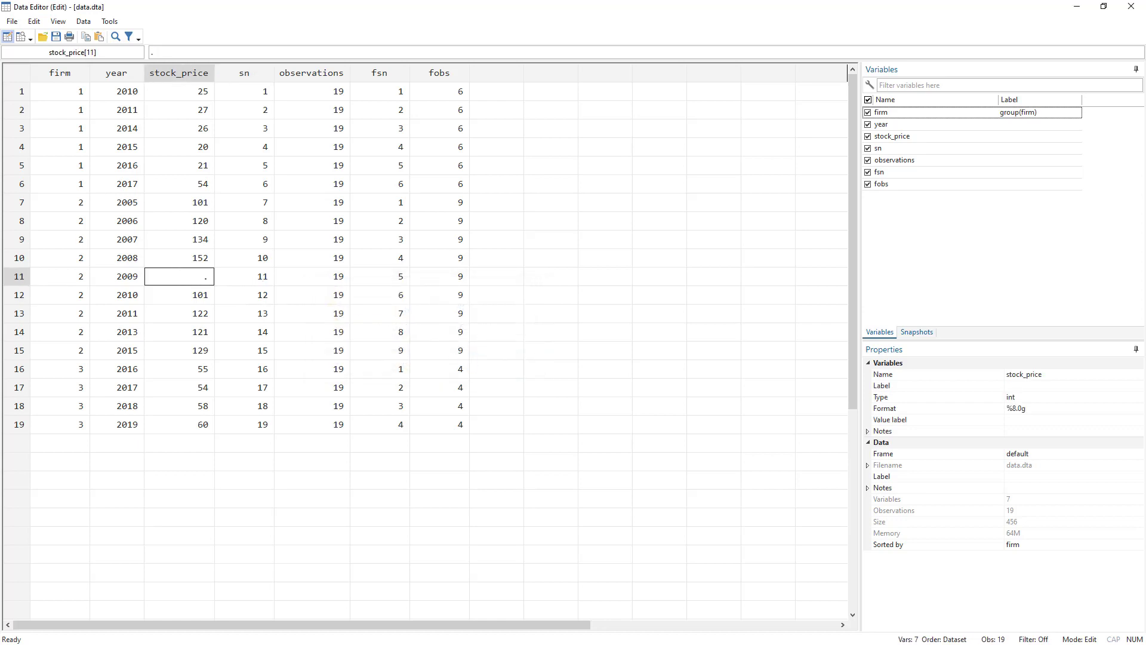
key(alt+Tab)
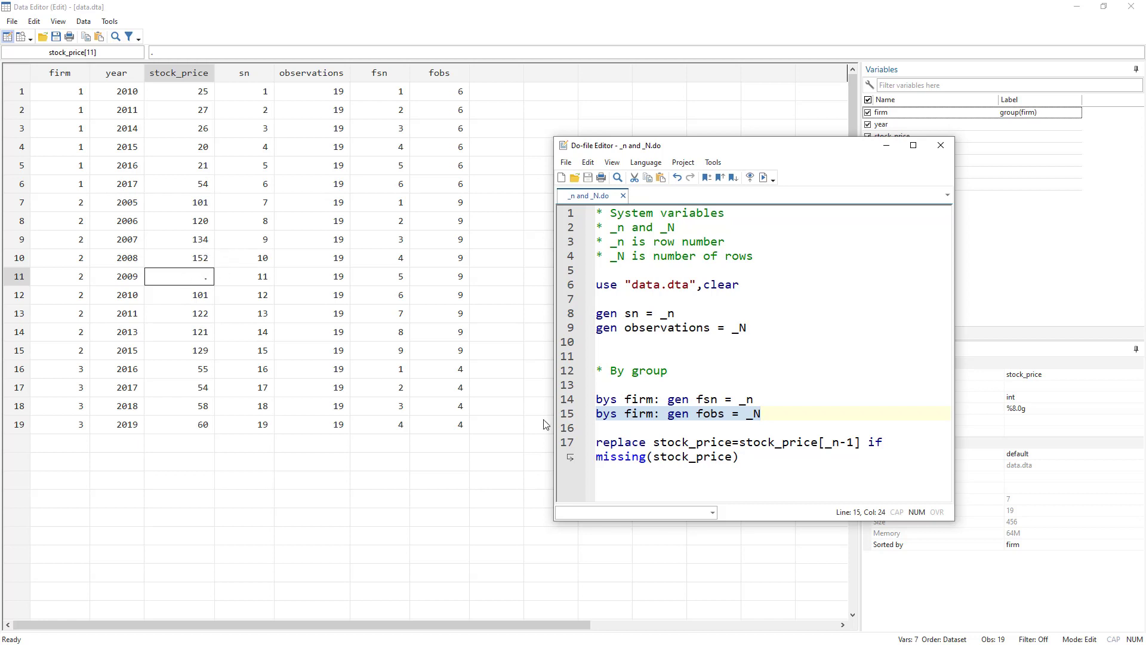
Highlight replace, both stock_price names and the _n-1 index in line 17's replace command.
double_click(618, 442)
double_click(688, 443)
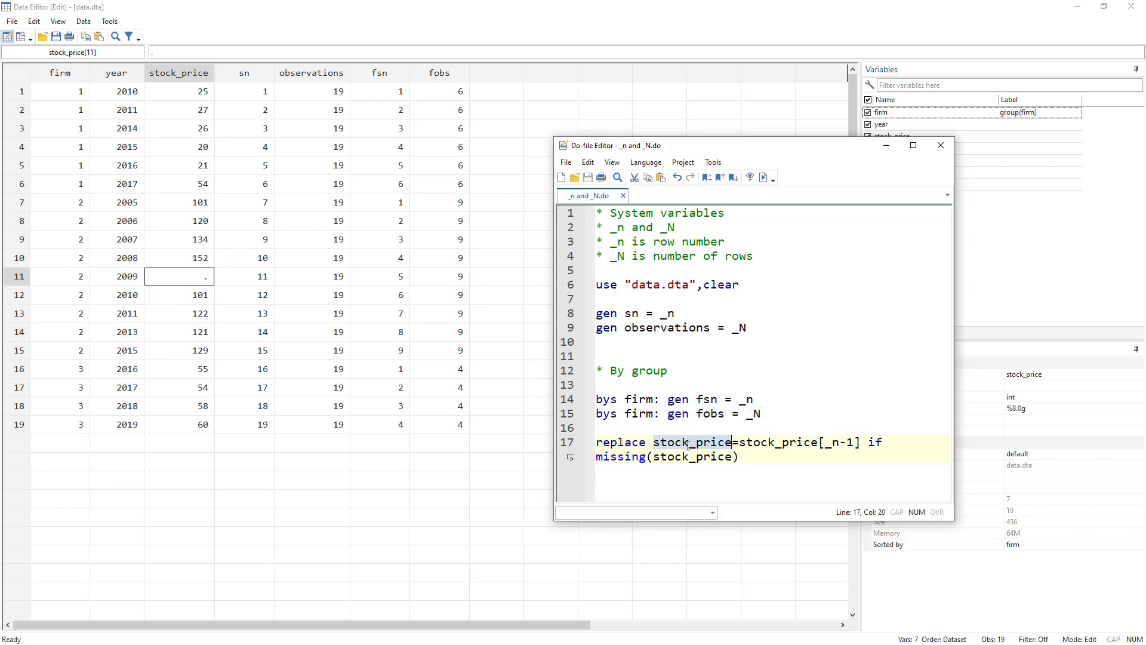
double_click(778, 442)
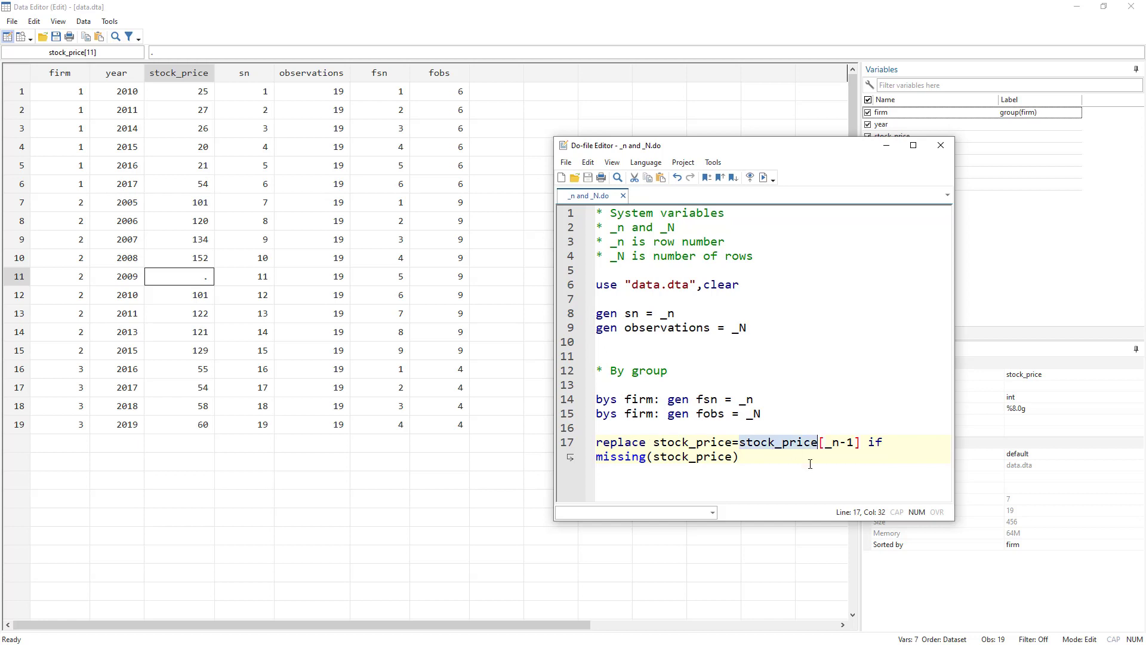
drag(826, 444, 854, 446)
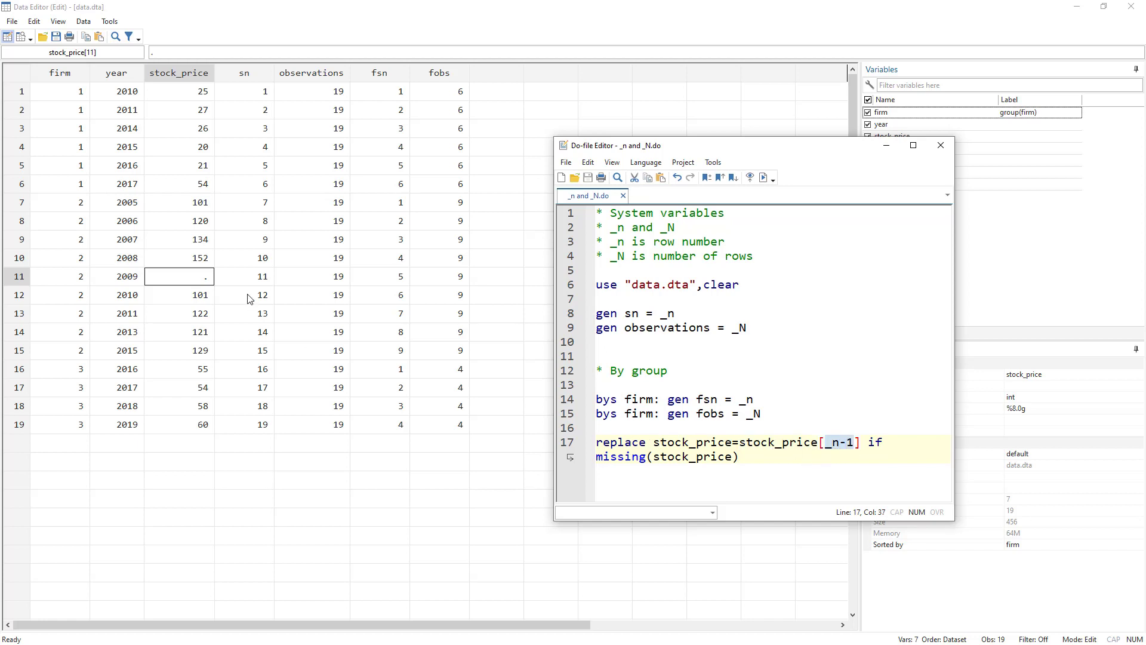